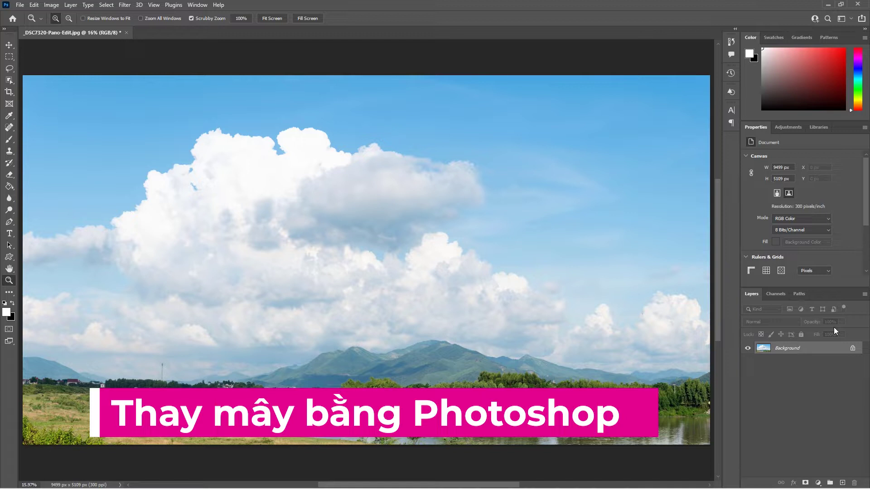
# - Duplicate the Background layer into a 'Background copy' layer above the original
pyautogui.press('w')
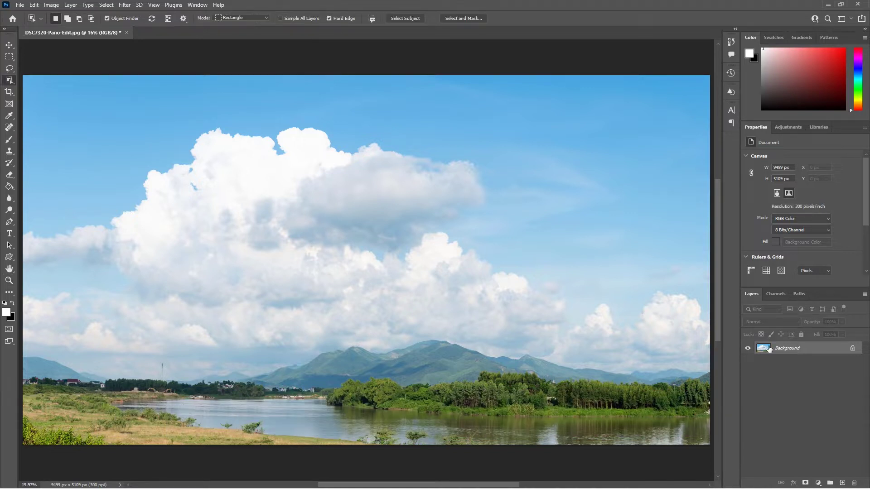
pyautogui.moveTo(764, 350); pyautogui.dragTo(842, 482)
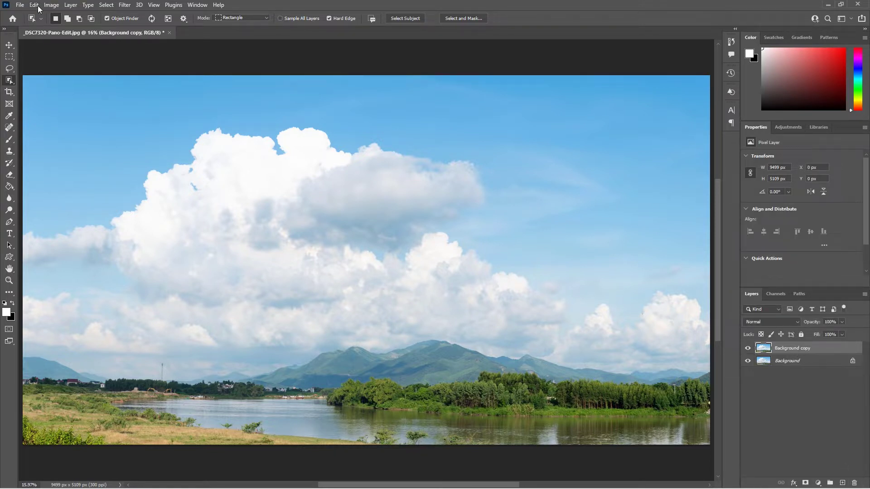
pyautogui.click(34, 5)
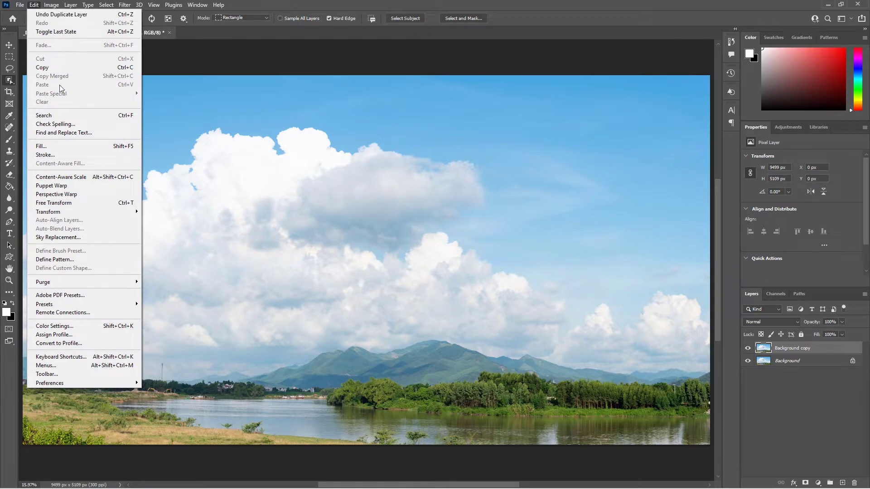
# - Start Sky Replacement, apply a stormy sky preset, and toggle Preview to compare it with the original
pyautogui.click(69, 238)
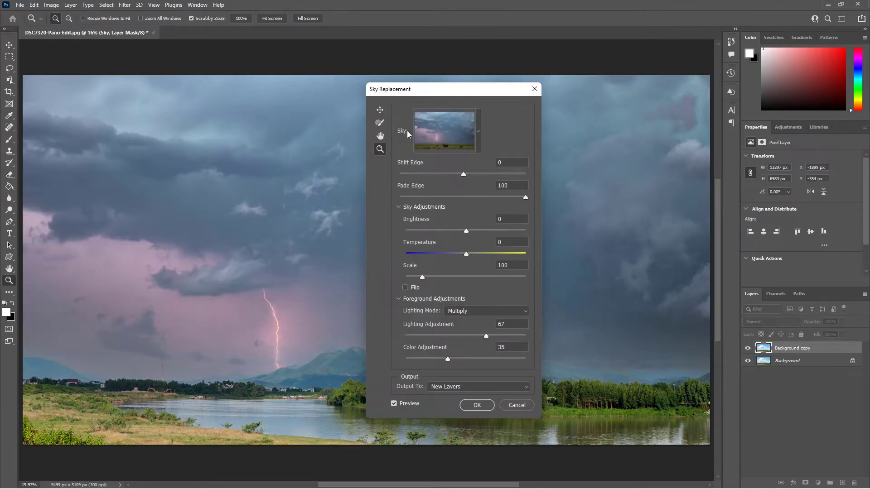
pyautogui.click(478, 132)
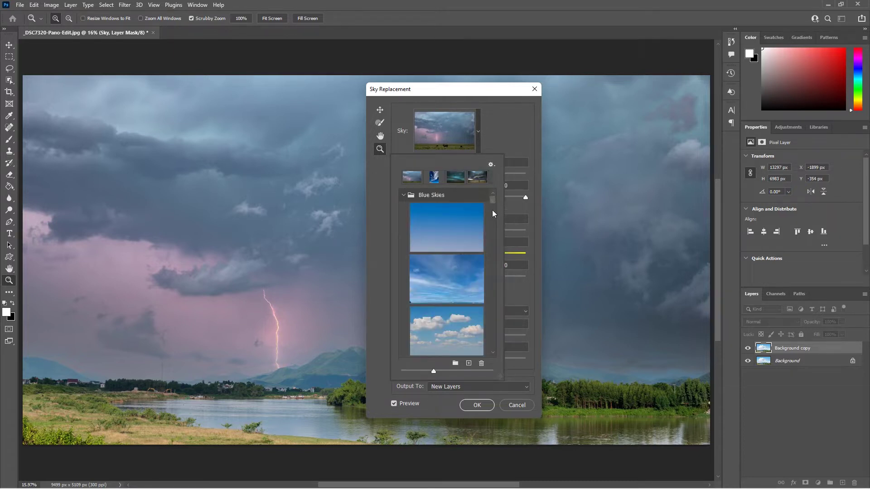
pyautogui.moveTo(492, 198); pyautogui.dragTo(492, 217)
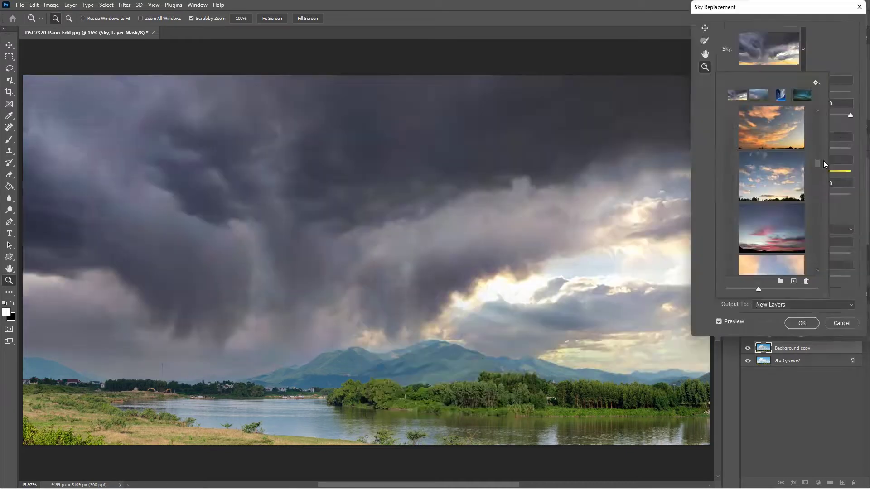
pyautogui.moveTo(823, 161); pyautogui.dragTo(823, 151)
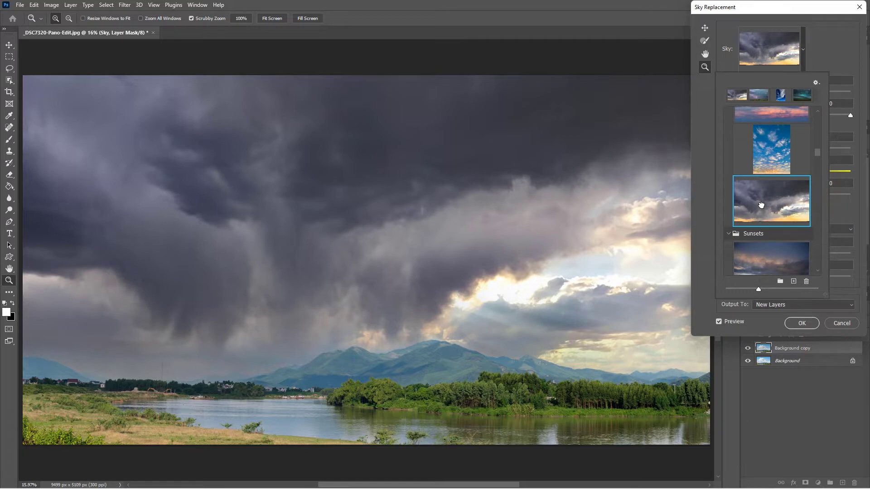
pyautogui.click(719, 322)
pyautogui.click(719, 322)
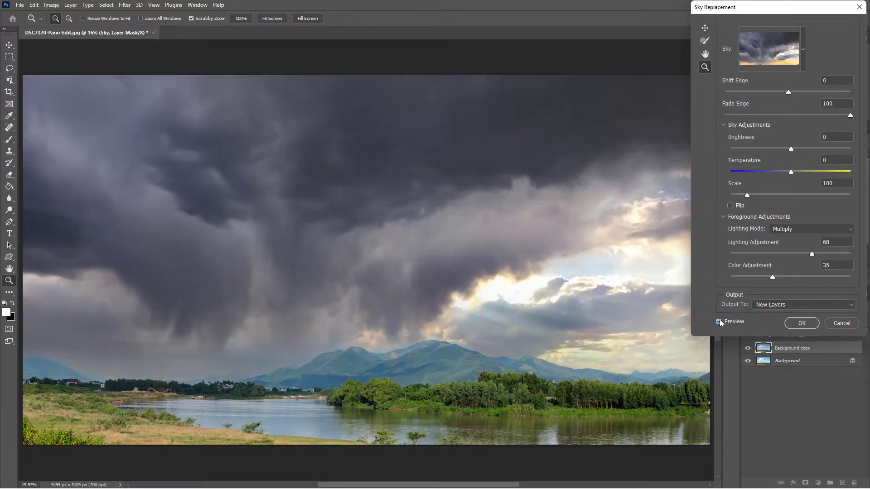
pyautogui.click(719, 321)
pyautogui.click(719, 322)
# - Try the dark rolling storm sky, then settle on the pink lightning storm preset
pyautogui.click(802, 62)
pyautogui.moveTo(818, 126); pyautogui.dragTo(827, 253)
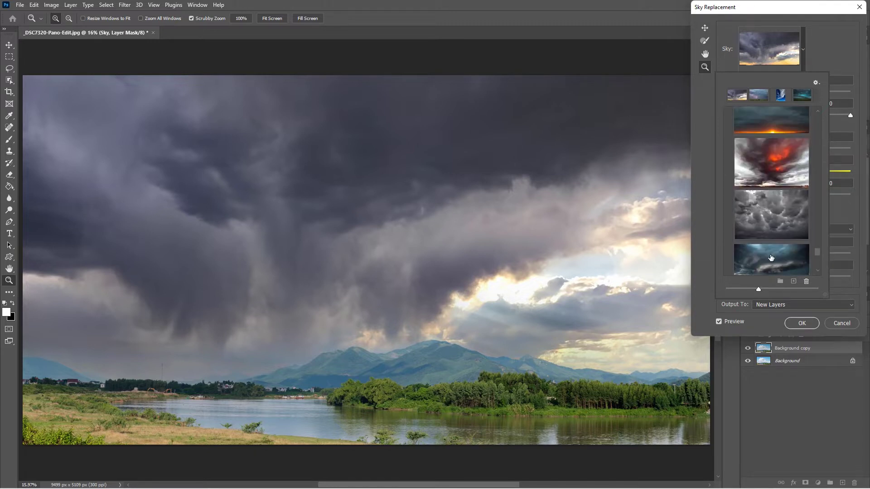
pyautogui.click(770, 254)
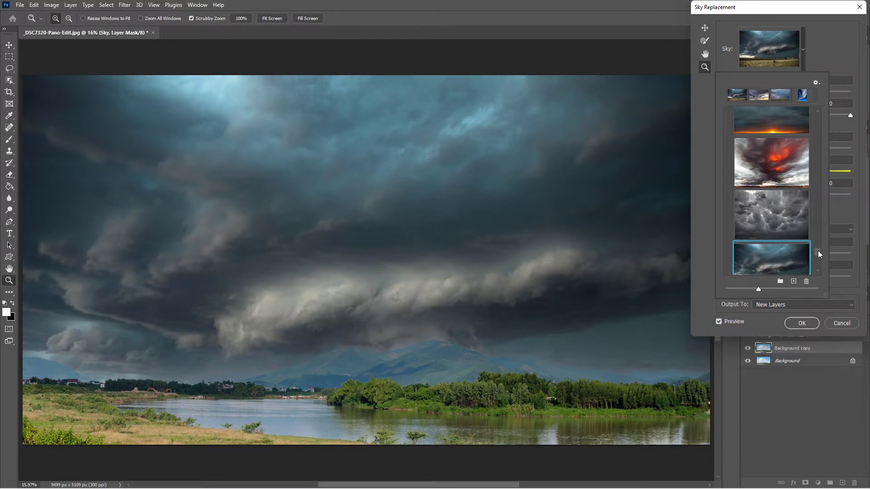
pyautogui.moveTo(818, 254); pyautogui.dragTo(824, 100)
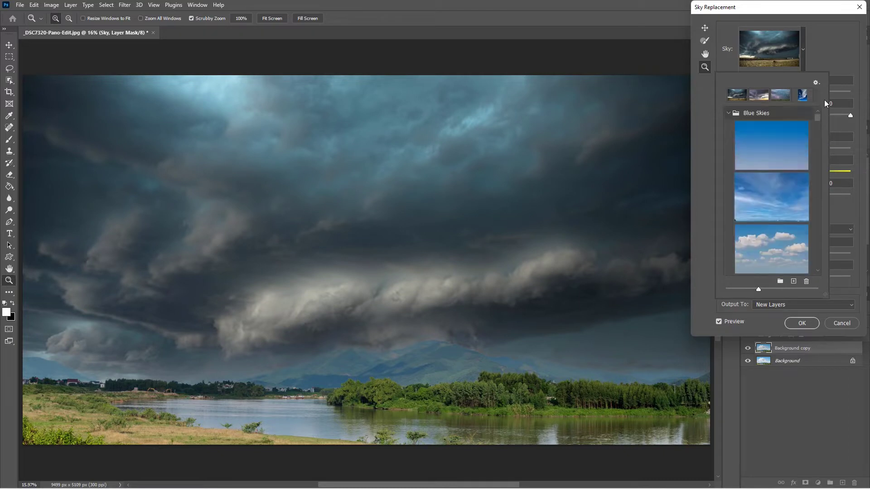
pyautogui.click(781, 94)
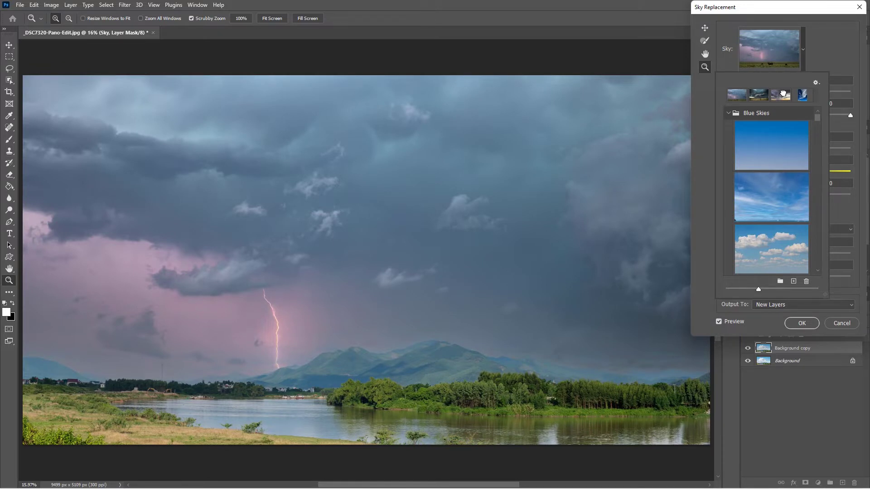
# - Give the lightning sky temperature -27, brightness -20, Flip, and lighting adjustment 82, then apply it
pyautogui.click(839, 47)
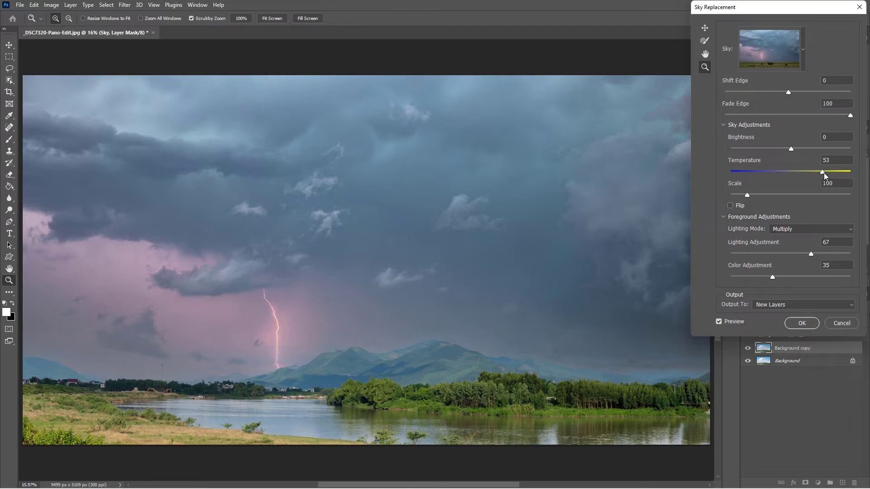
pyautogui.moveTo(824, 172)
pyautogui.mouseDown()
pyautogui.moveTo(766, 173)
pyautogui.moveTo(775, 173)
pyautogui.mouseUp()
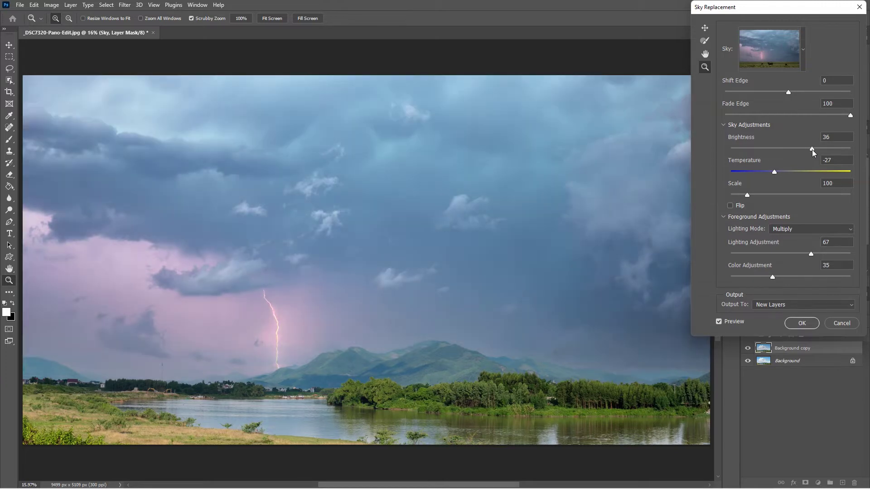
pyautogui.moveTo(812, 149); pyautogui.dragTo(777, 150)
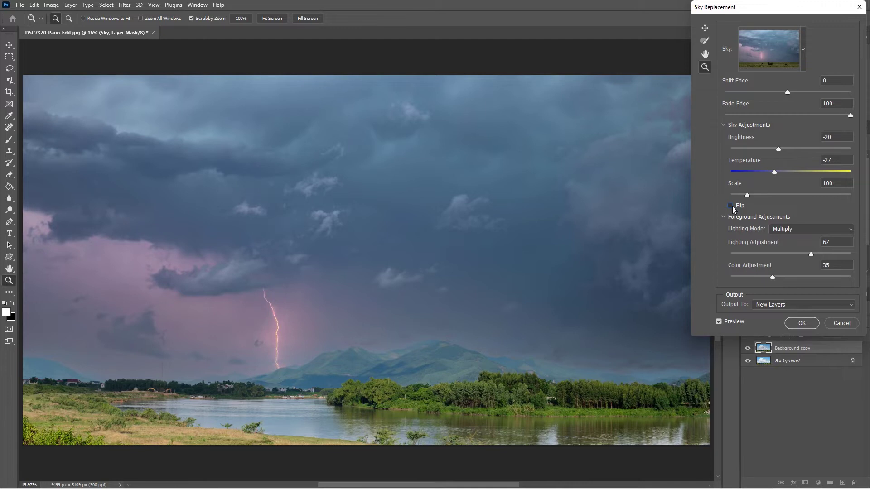
pyautogui.click(731, 205)
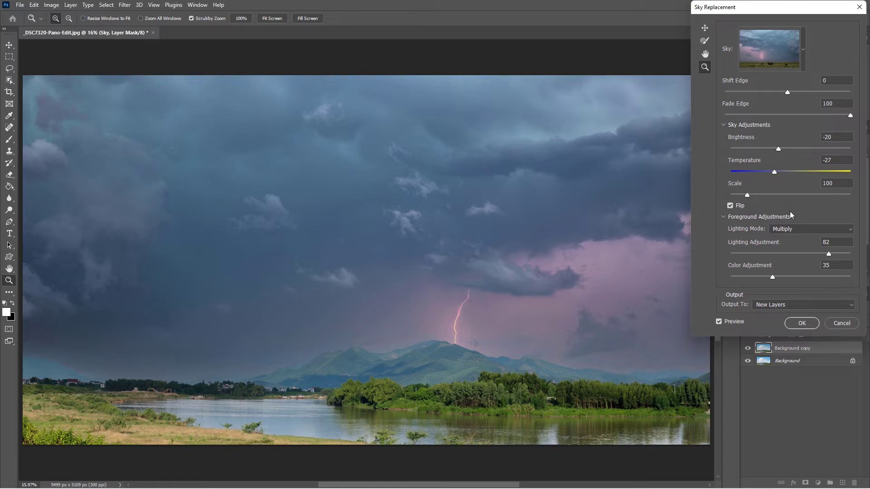
pyautogui.click(803, 323)
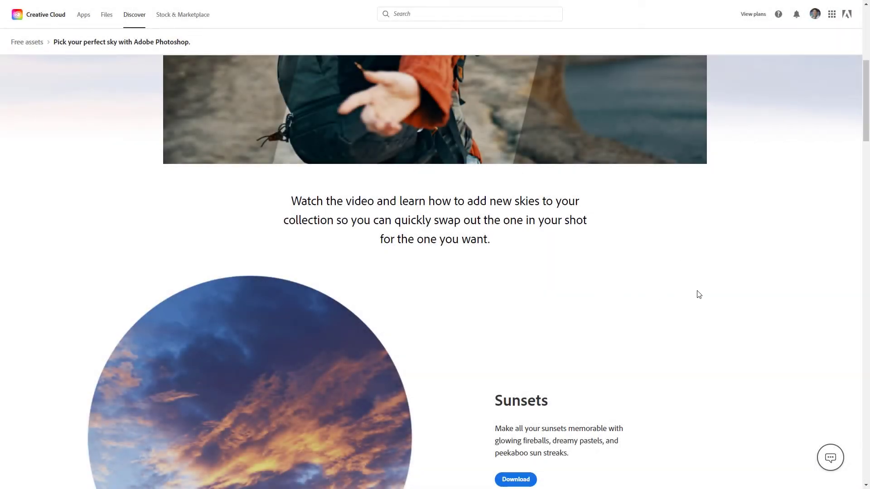
# - Scroll the free sky-pack page down to the Sunsets pack's Download button
pyautogui.scroll(-2, 402, 301)
pyautogui.scroll(-3, 528, 297)
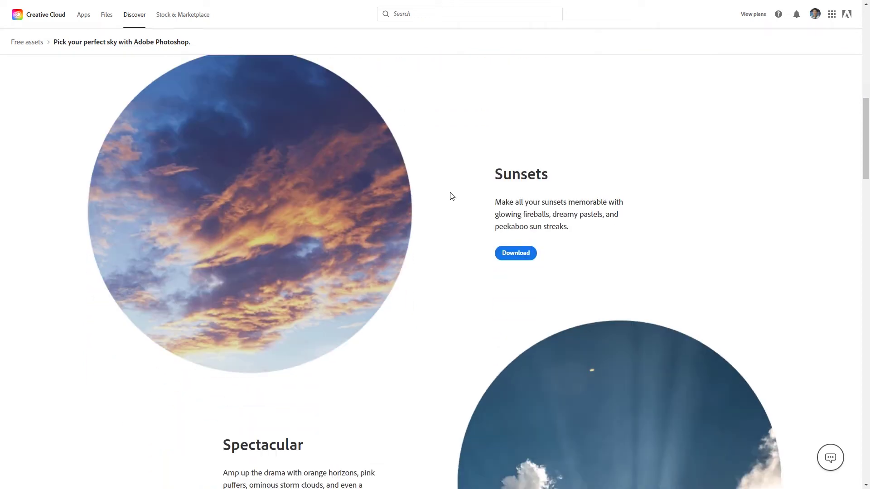
pyautogui.scroll(-3, 521, 254)
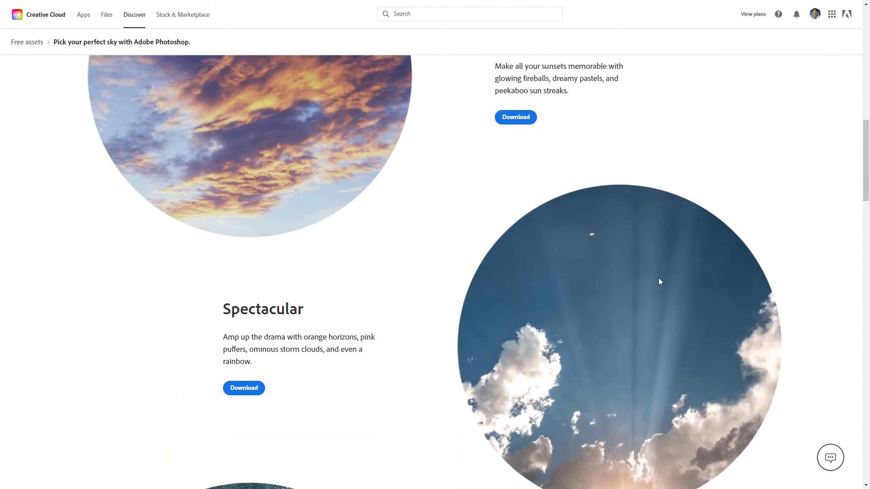
pyautogui.scroll(4, 659, 279)
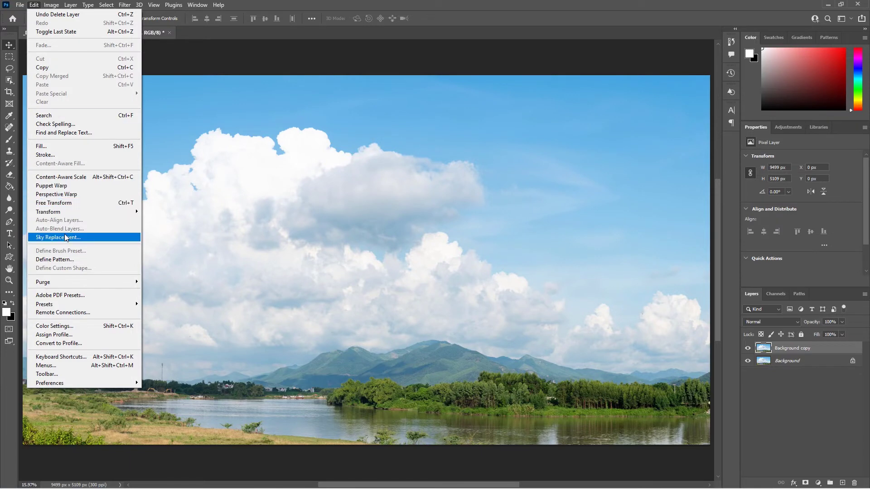
# - Reopen Sky Replacement and import Night_Skies_Pack_1 (1).sky through the preset menu's Import Presets
pyautogui.click(66, 237)
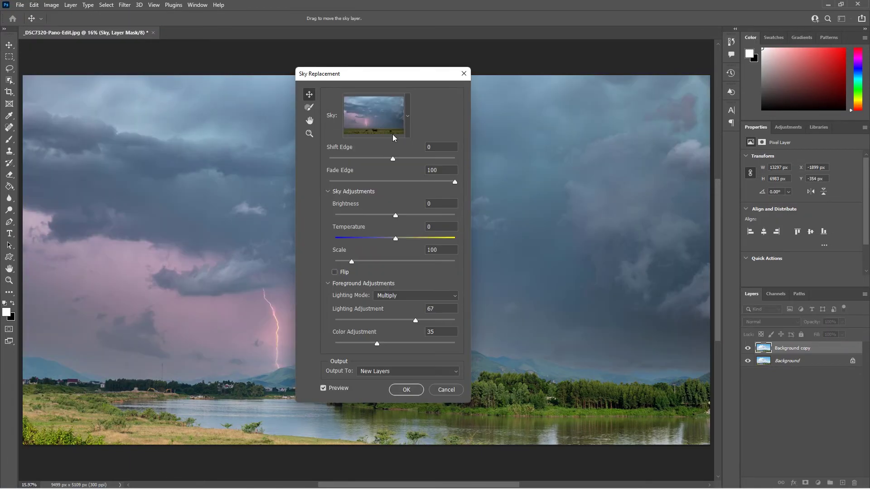
pyautogui.click(408, 117)
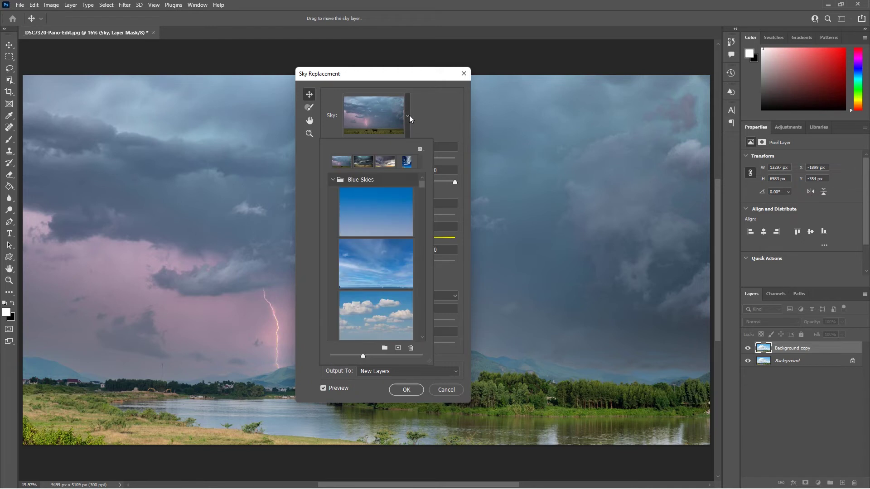
pyautogui.click(420, 150)
pyautogui.moveTo(451, 159)
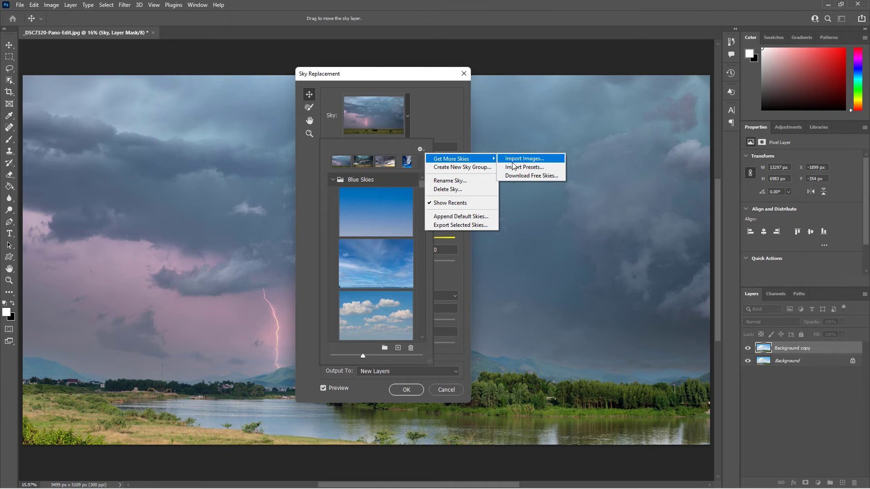
pyautogui.click(519, 169)
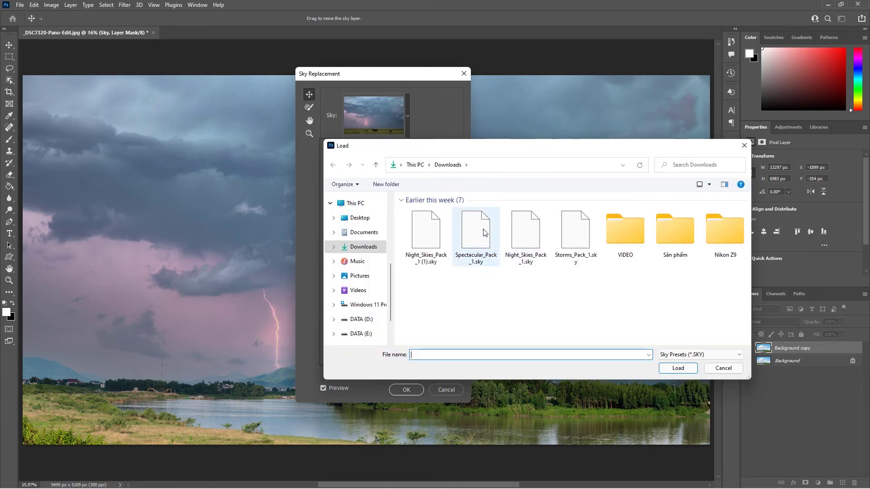
pyautogui.click(432, 239)
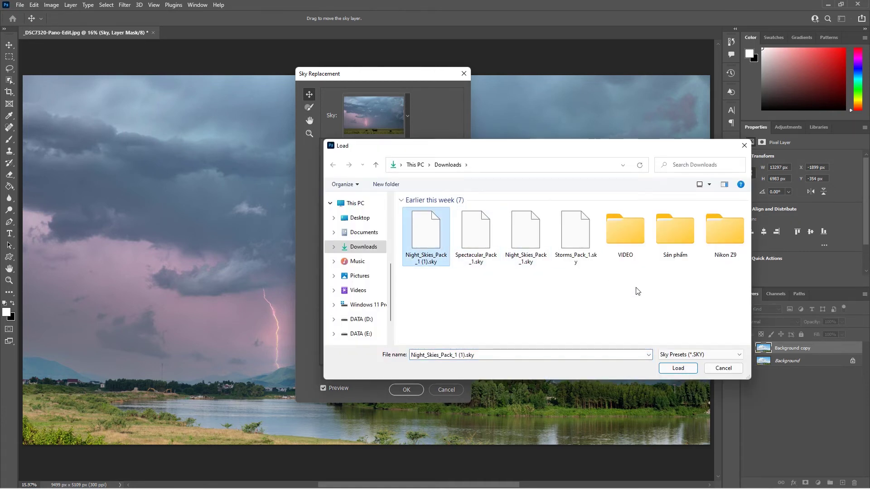
pyautogui.click(678, 368)
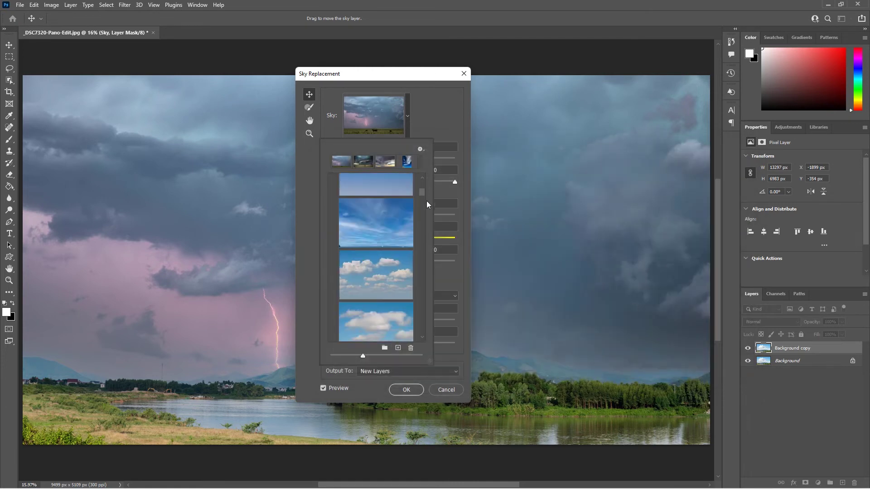
# - Expand the imported Night_Skies_Pack_1 (1) group and apply one of its starry night skies
pyautogui.moveTo(426, 200); pyautogui.dragTo(429, 335)
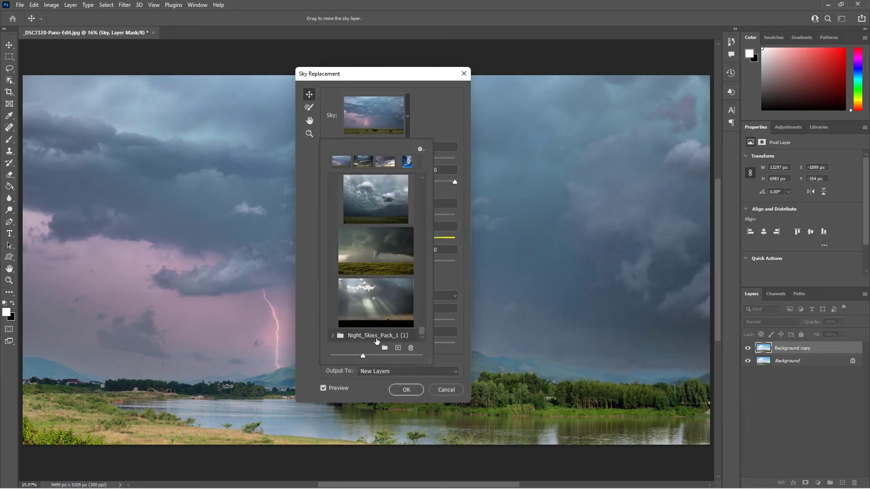
pyautogui.click(332, 335)
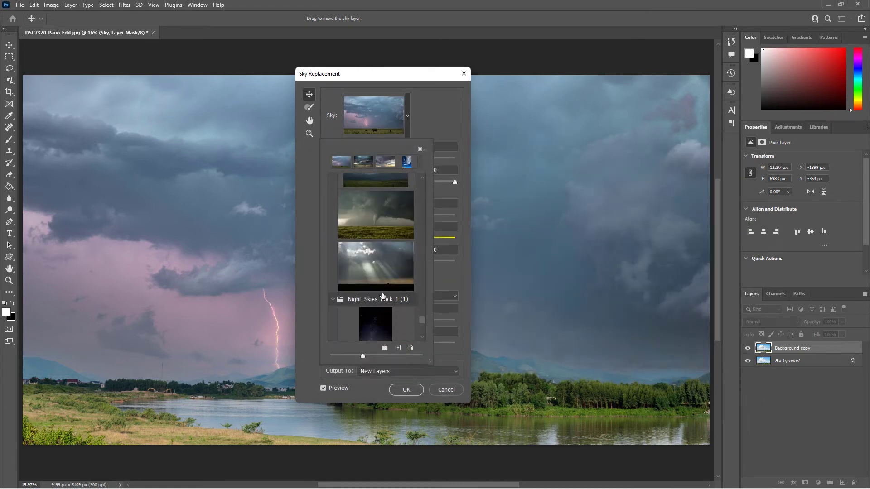
pyautogui.scroll(-3, 382, 295)
pyautogui.scroll(-1, 382, 286)
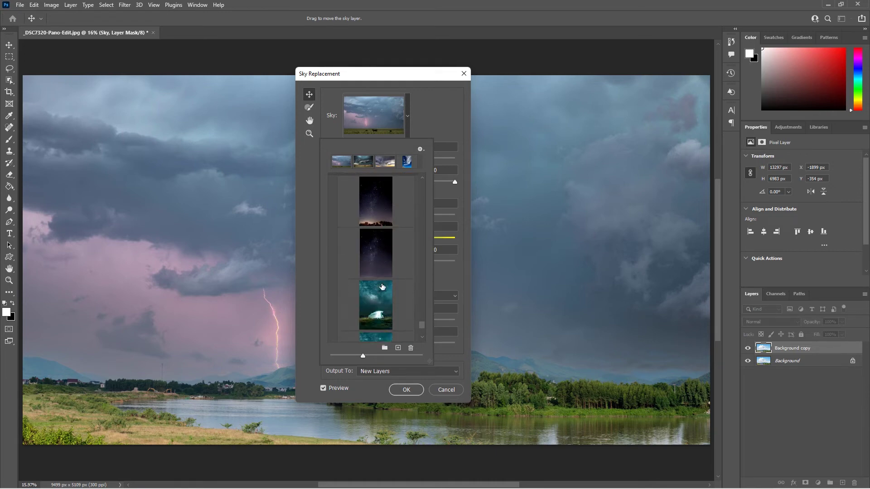
pyautogui.click(381, 293)
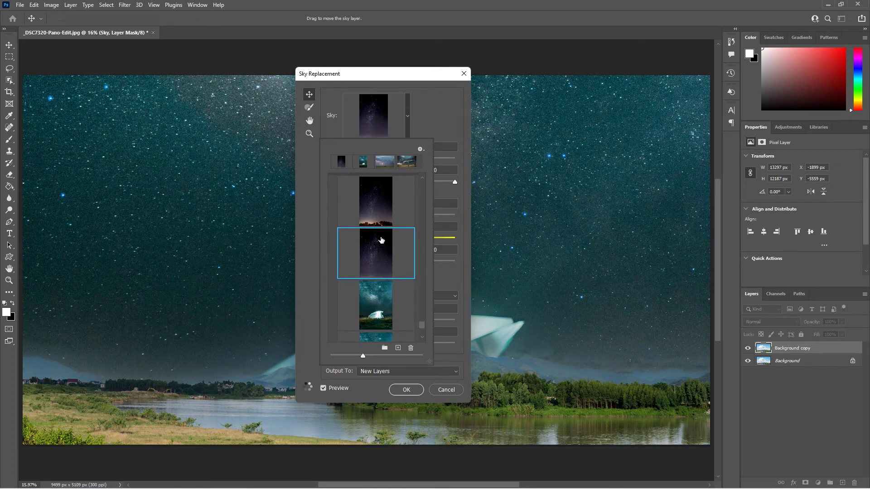
# - Switch the preview to a second, purple-toned starry night sky preset
pyautogui.click(420, 149)
pyautogui.moveTo(452, 158)
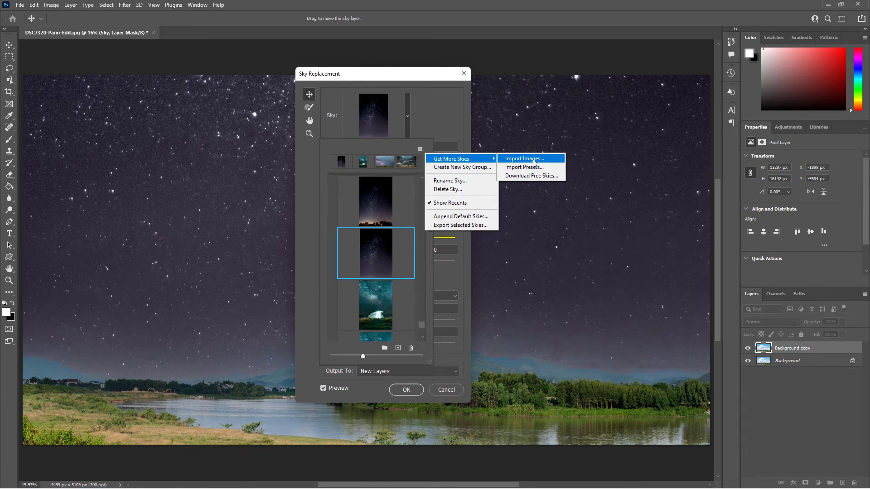